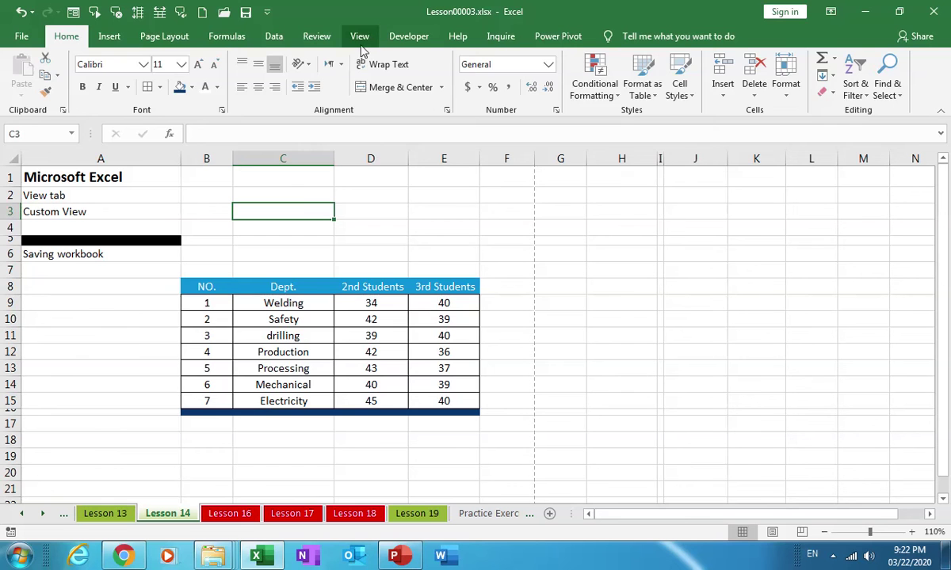
- Show the Lesson 14 sheet in Page Break Preview and extend its print area through column U and well below the table
left_click(360, 38)
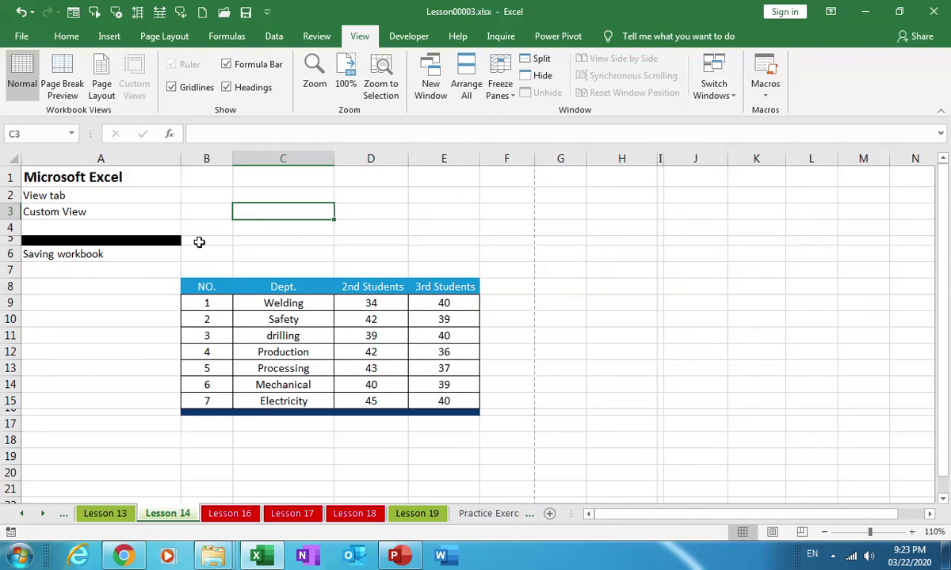
left_click(62, 83)
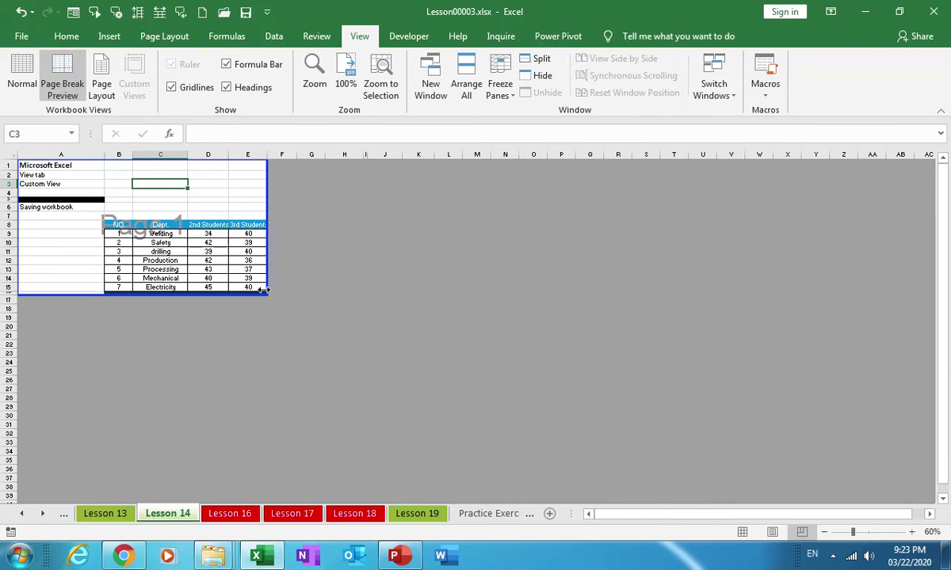
left_click_drag(266, 293, 724, 470)
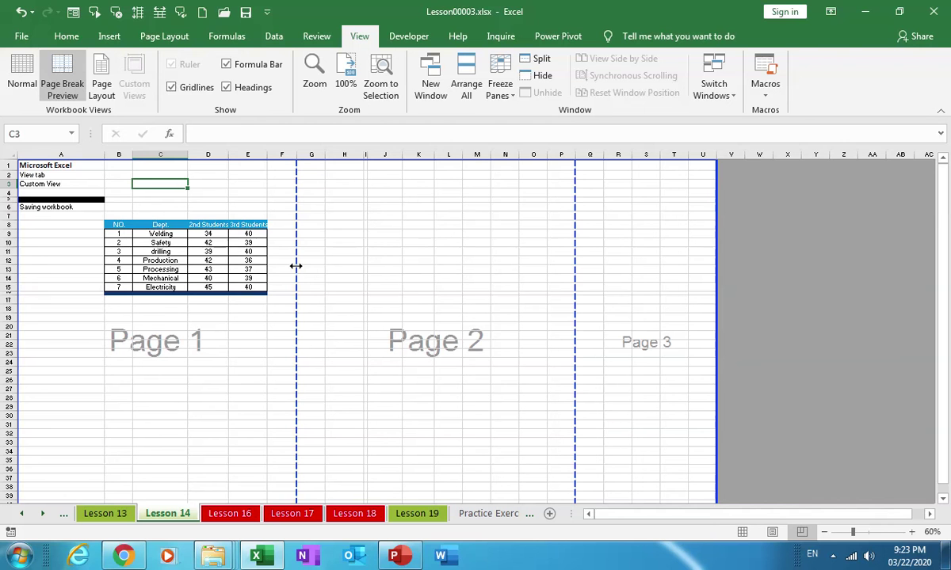
- Move the second vertical page break to after column M and the first one to after column C
left_click_drag(573, 271, 492, 282)
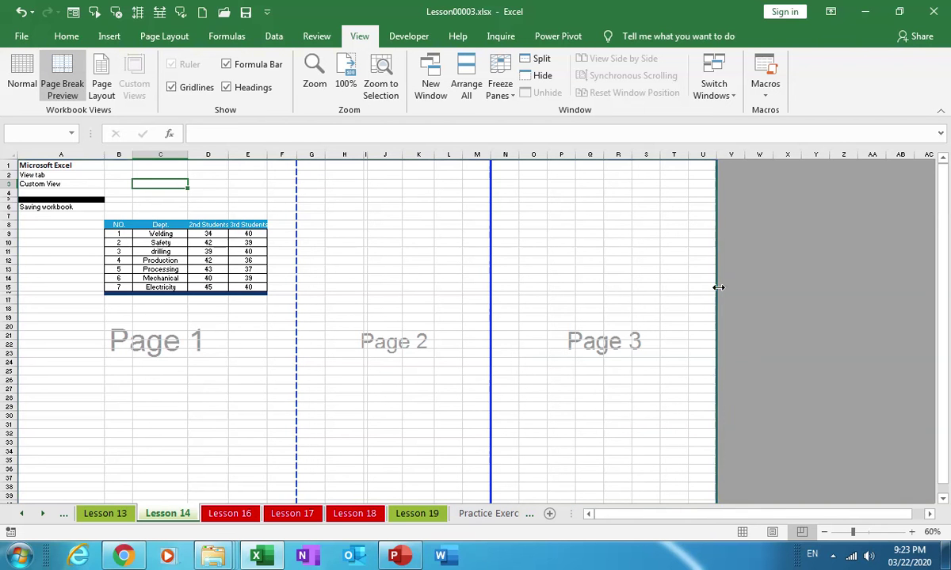
left_click_drag(717, 287, 706, 288)
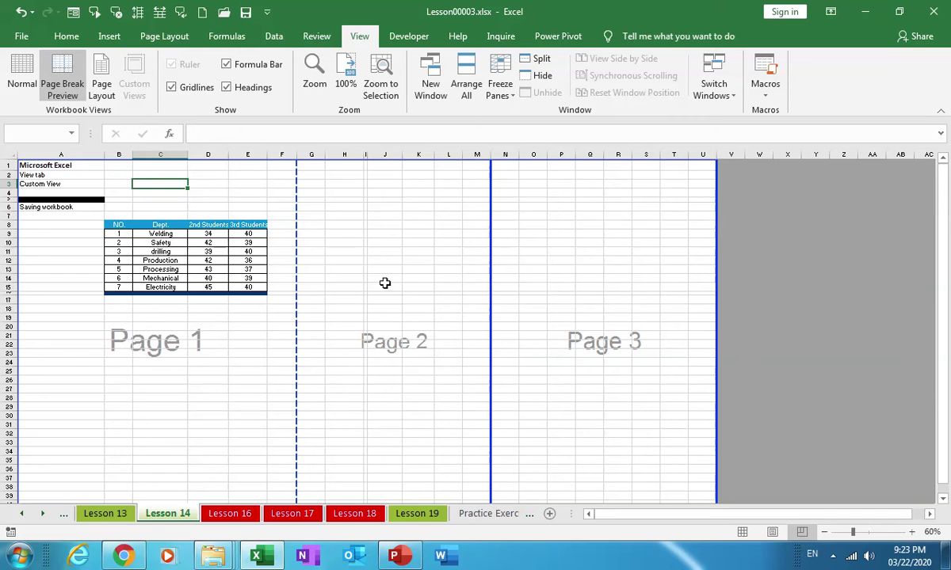
left_click_drag(296, 272, 169, 269)
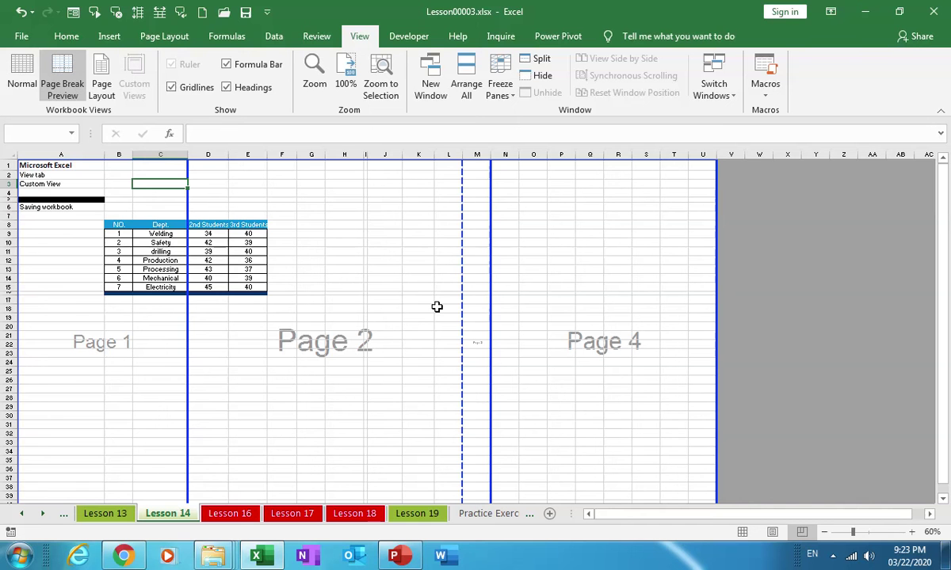
- Compare the sheet in Normal, Page Break Preview and Page Layout views, finishing in Page Layout view
left_click(24, 74)
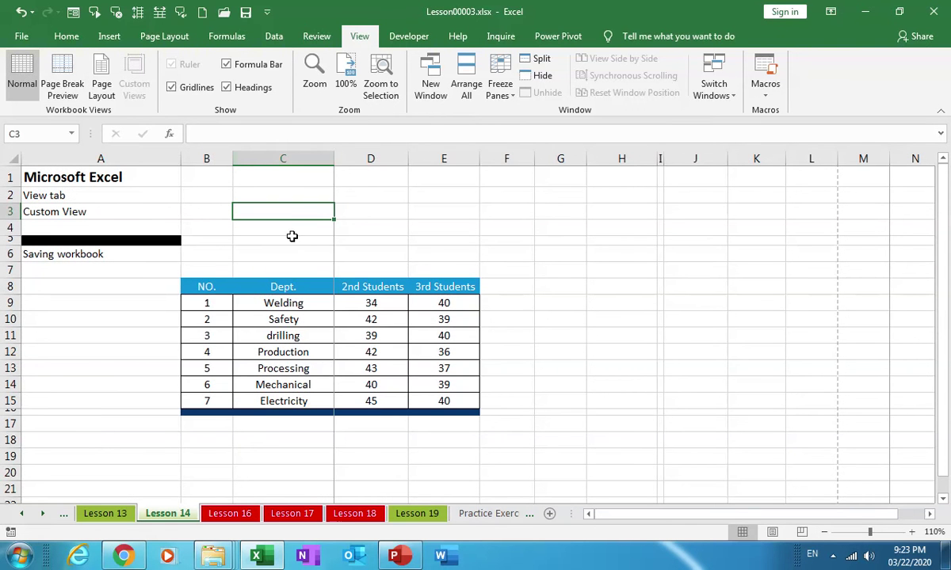
left_click(71, 81)
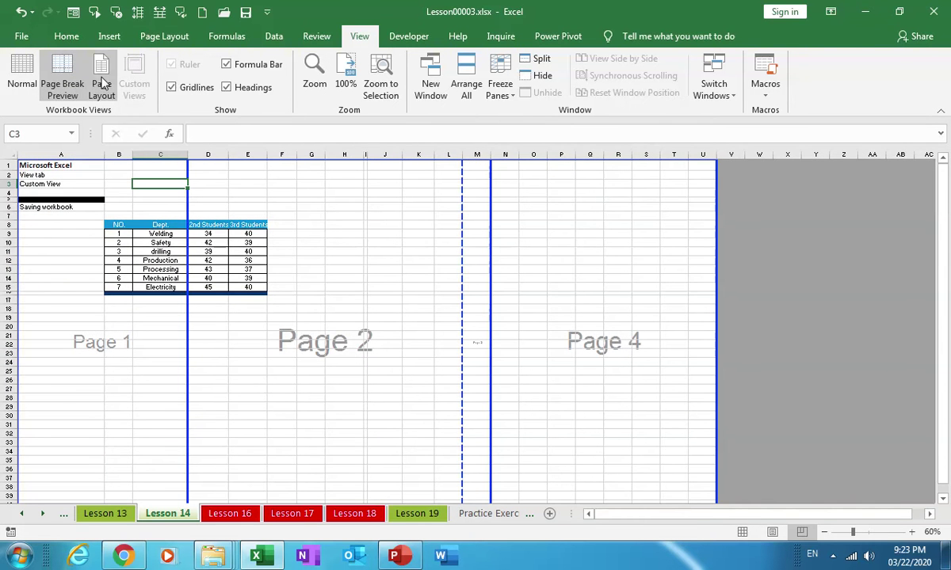
left_click(102, 83)
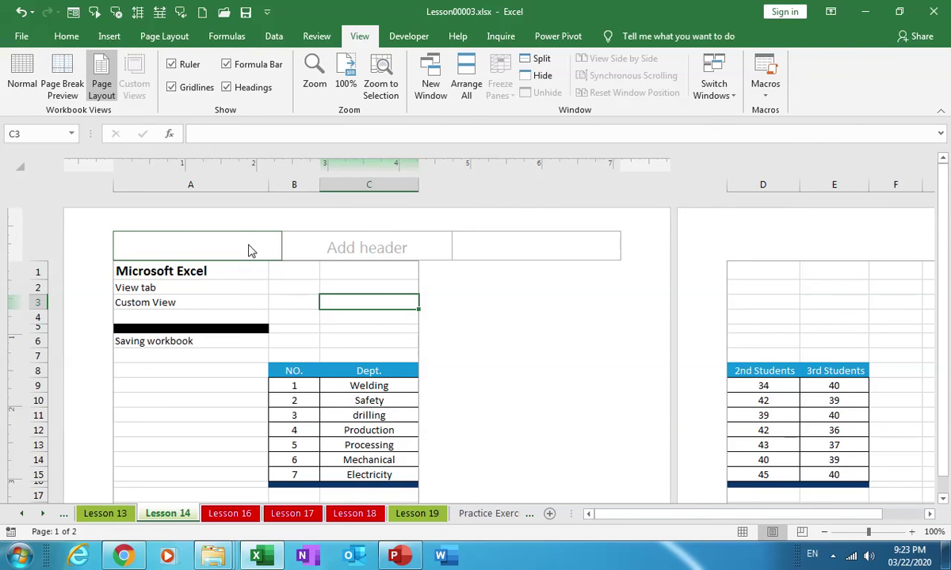
left_click(23, 83)
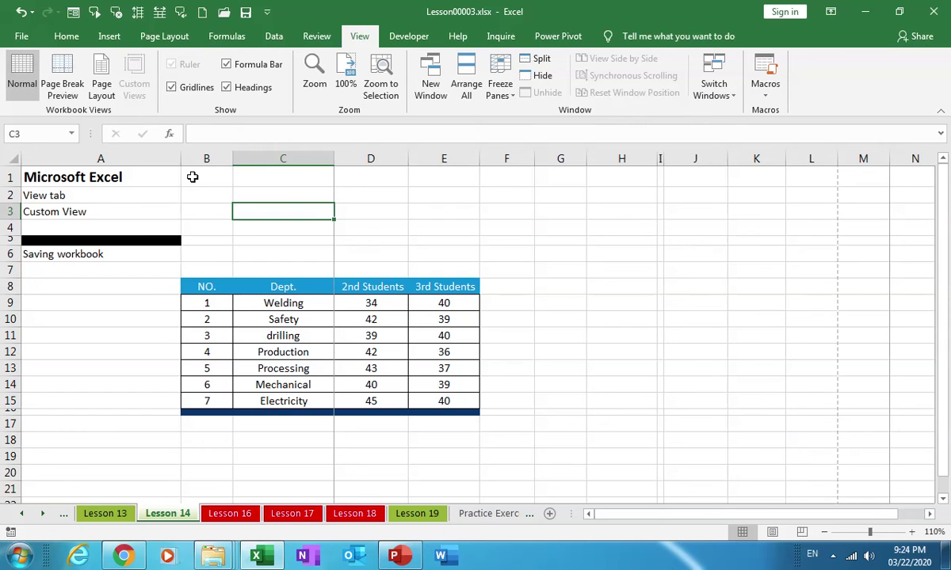
left_click(101, 87)
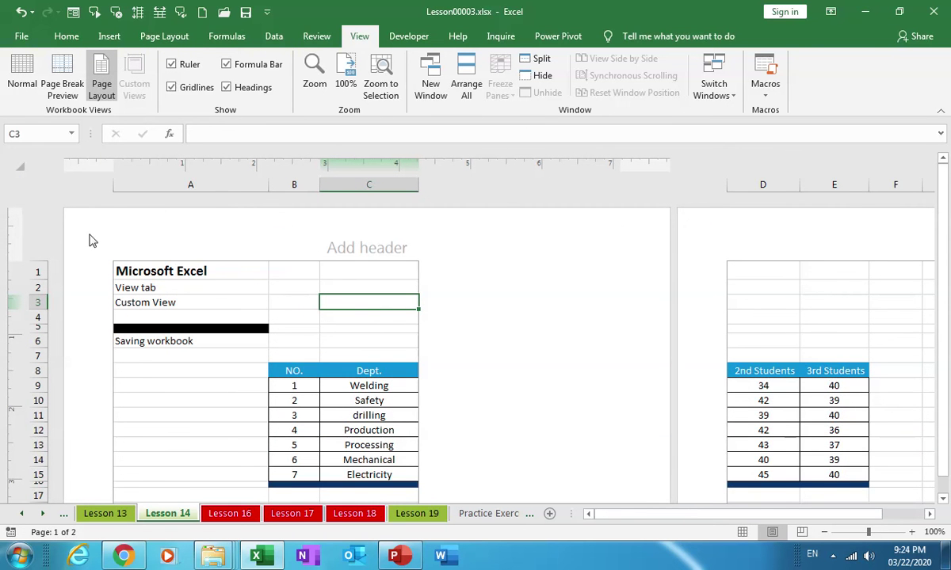
- Open the page header's sections and the footer for editing, and leave them empty by selecting a cell on the following page
left_click(228, 248)
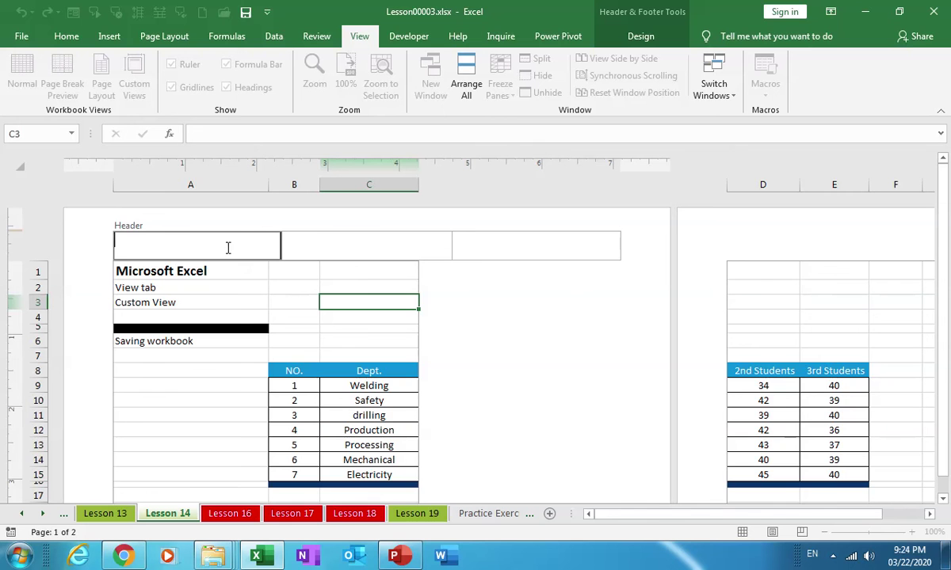
left_click_drag(941, 313, 942, 321)
left_click_drag(950, 456, 948, 458)
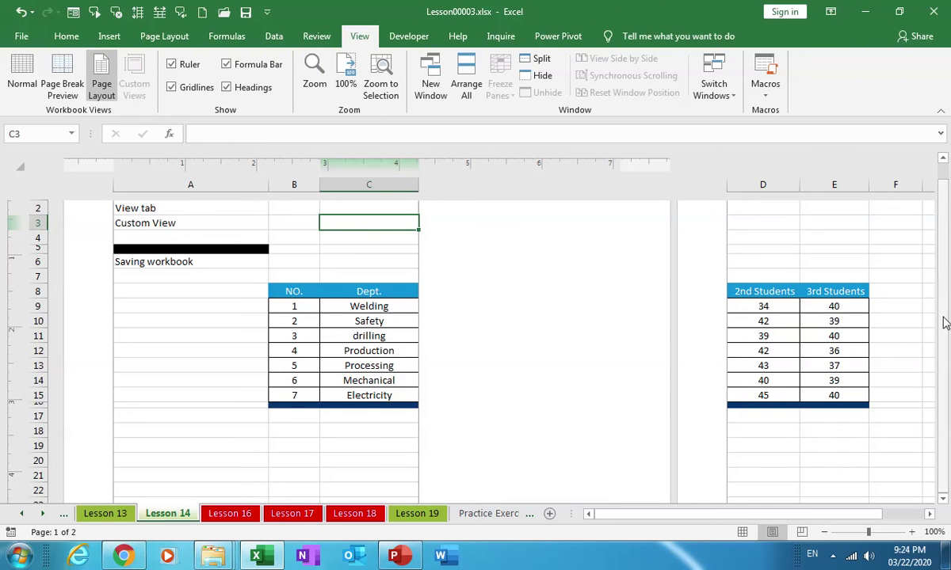
left_click_drag(942, 319, 941, 312)
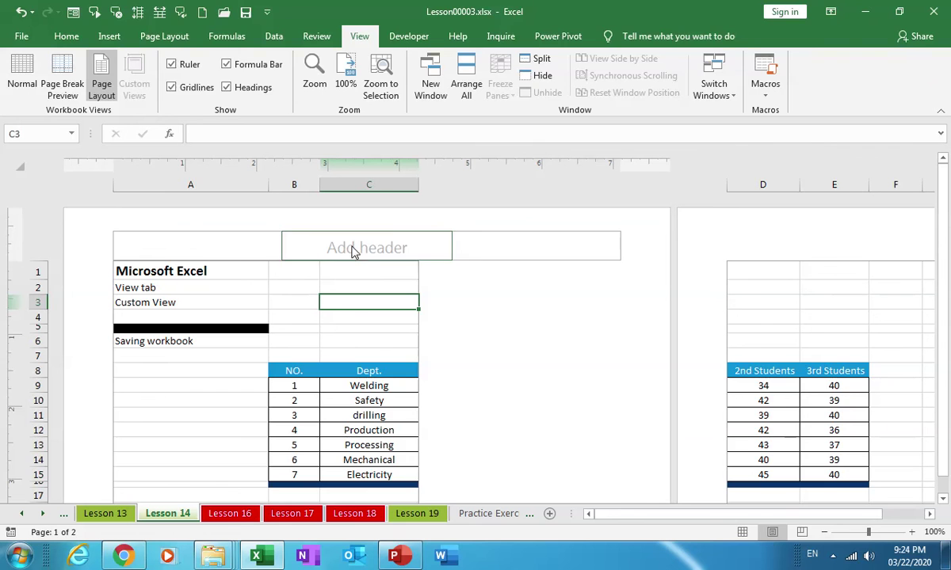
left_click(382, 249)
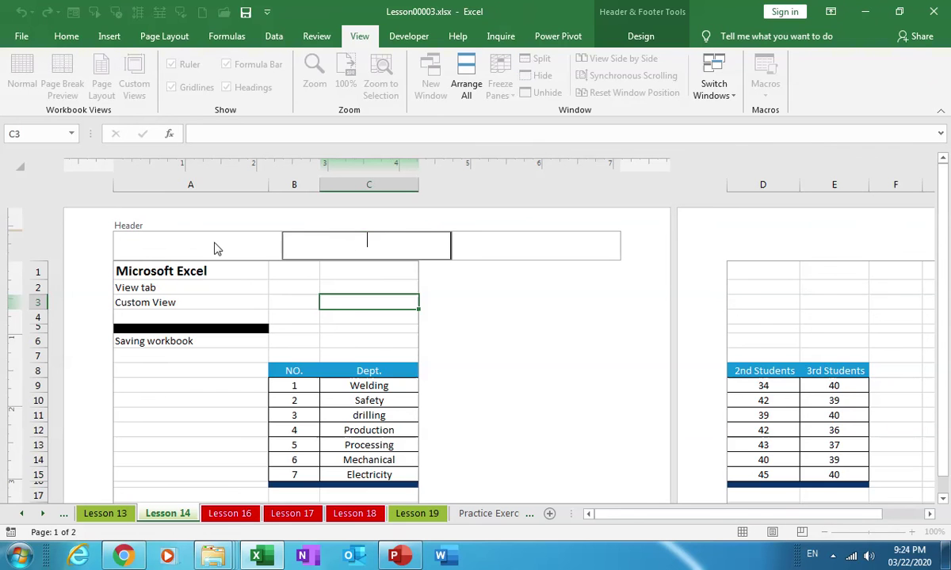
left_click(633, 38)
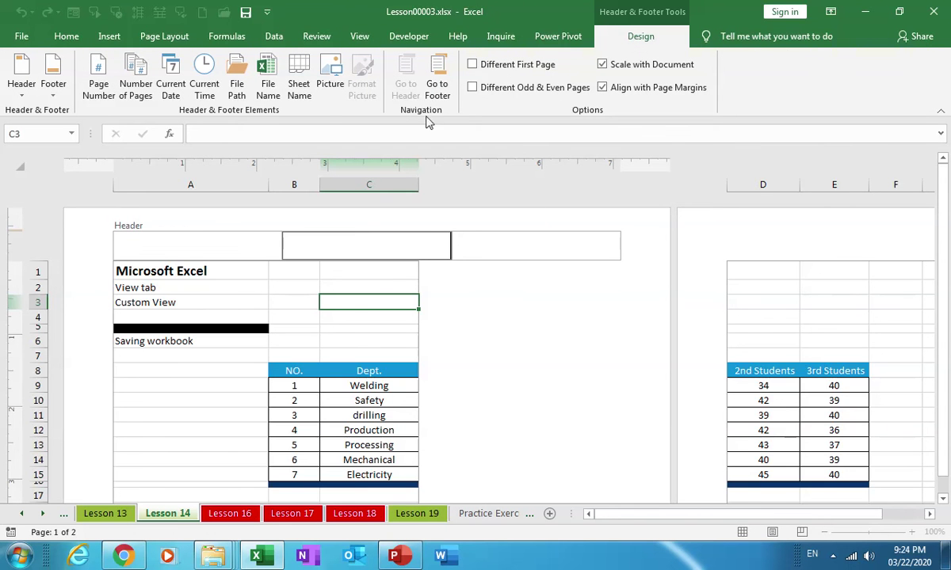
left_click(437, 82)
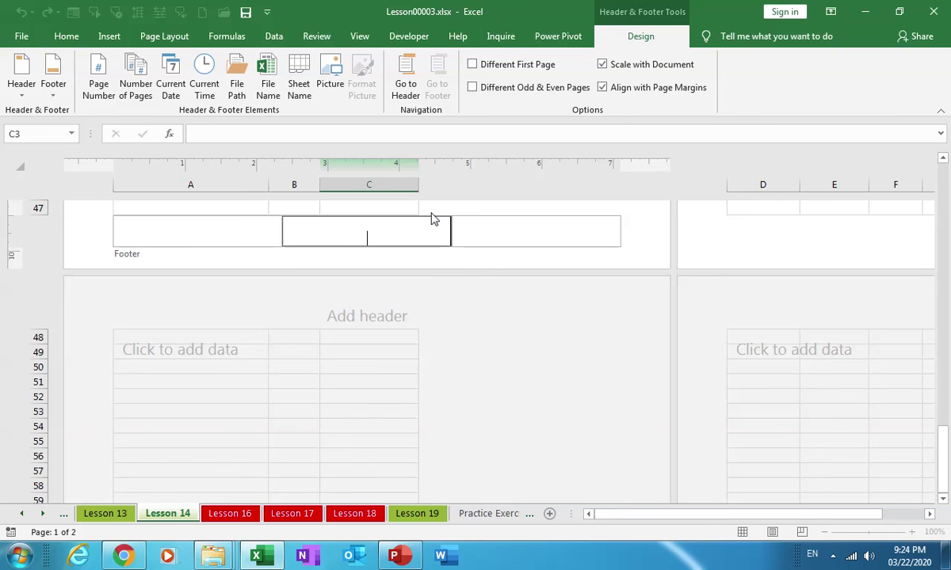
left_click(360, 38)
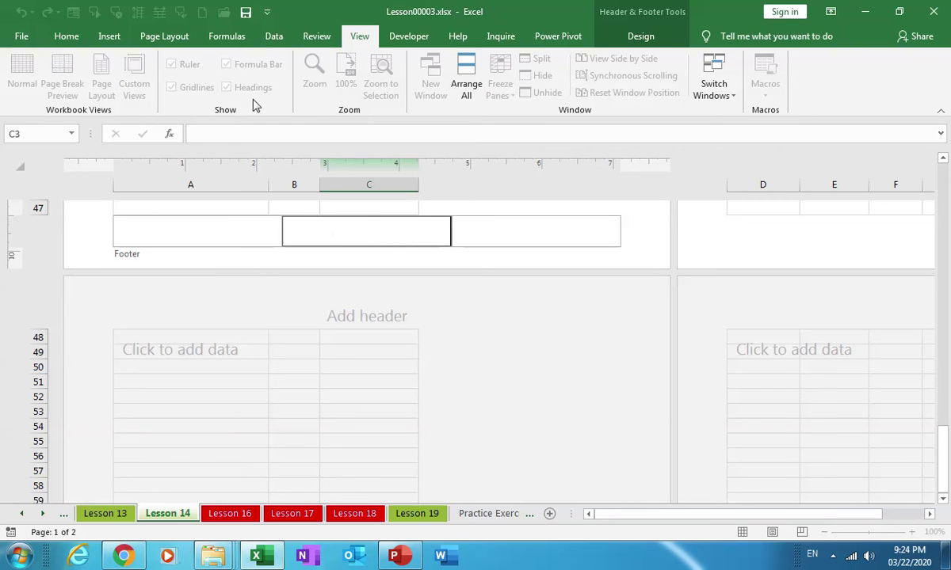
left_click(241, 385)
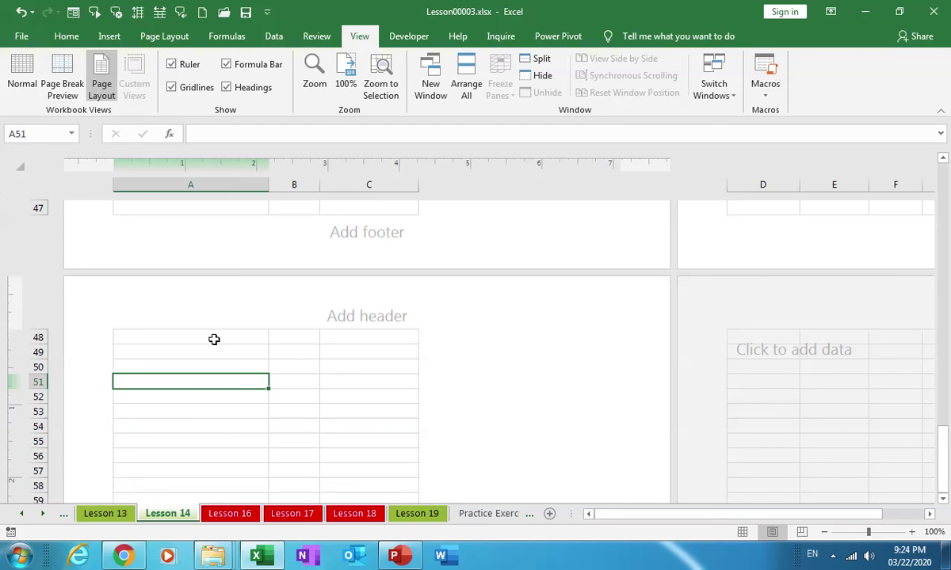
- In Page Break Preview, move the first vertical page break to after column E and onward to after column H
left_click(21, 79)
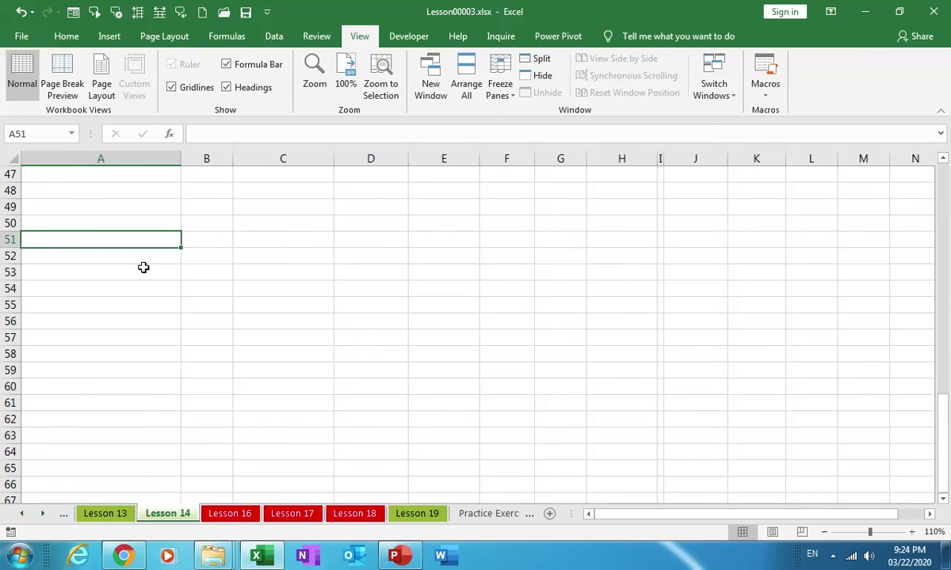
left_click(60, 73)
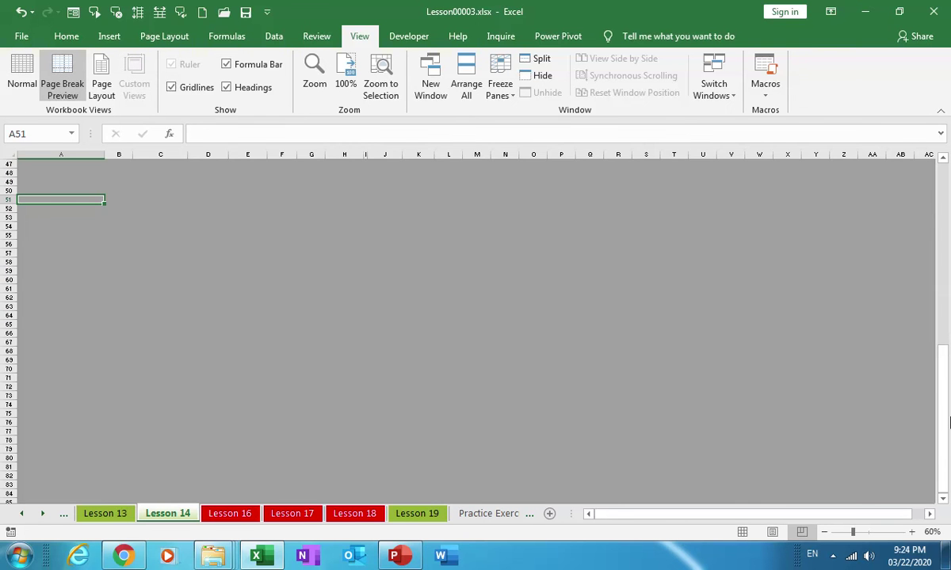
left_click_drag(945, 424, 945, 416)
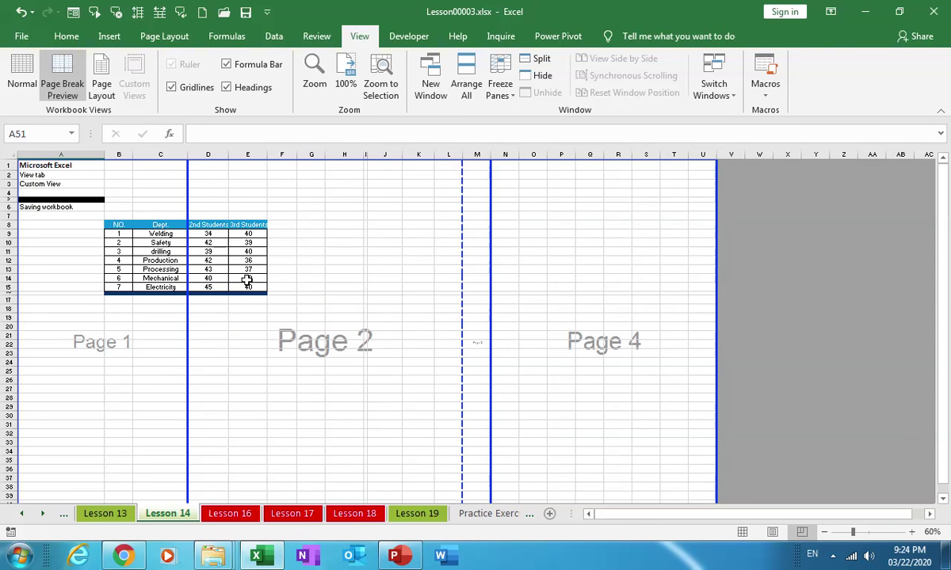
left_click_drag(188, 313, 271, 321)
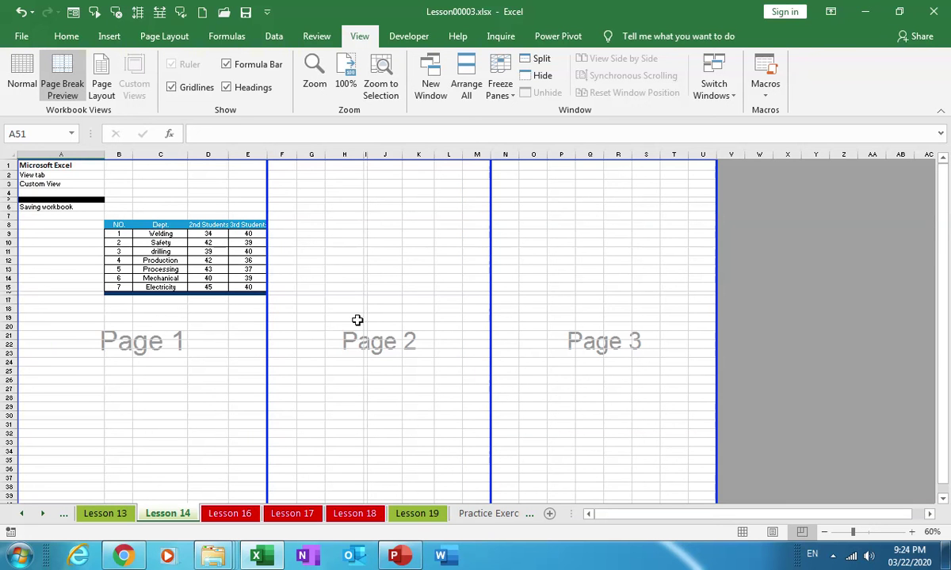
left_click_drag(358, 320, 356, 320)
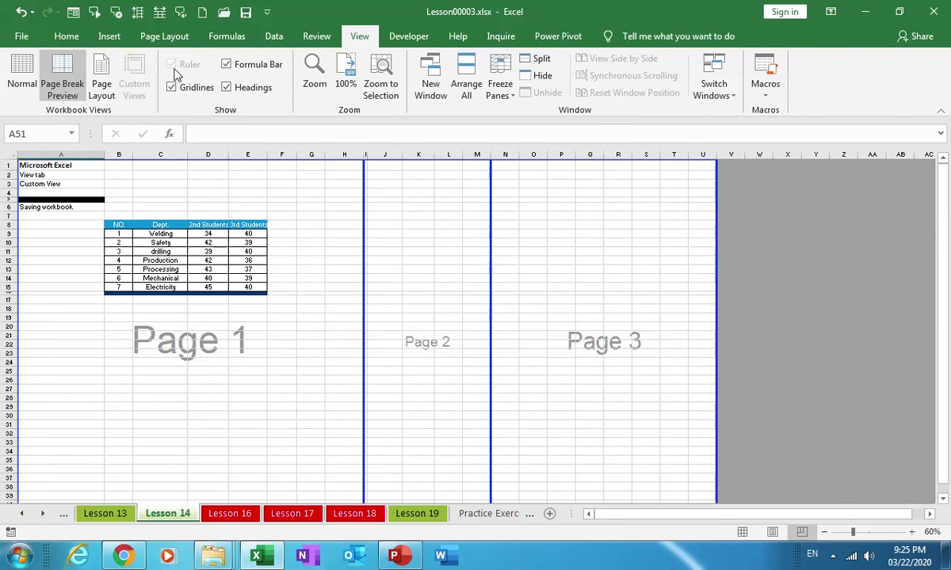
- Choose a page orientation for the Lesson 14 sheet and return it to Normal view
left_click(164, 36)
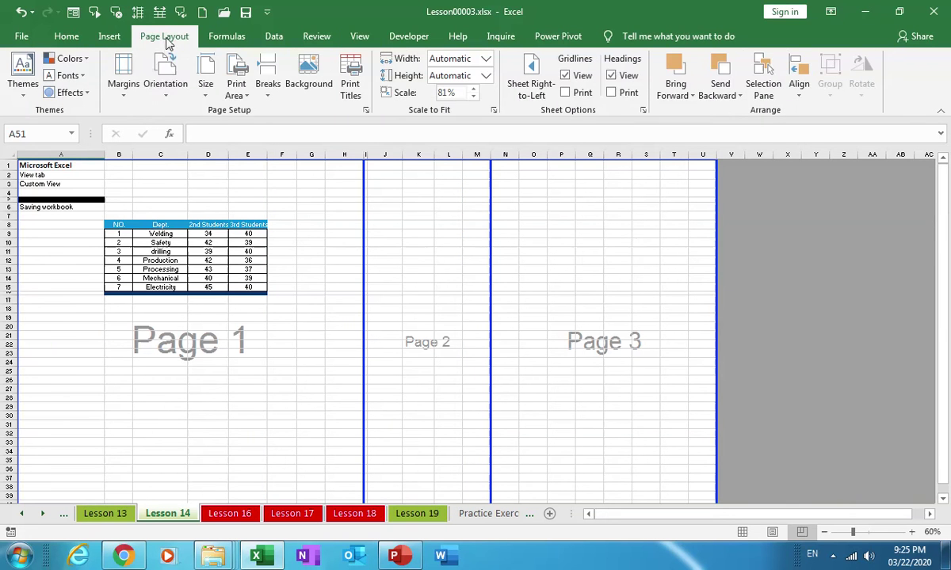
left_click(164, 87)
left_click(190, 151)
left_click(363, 39)
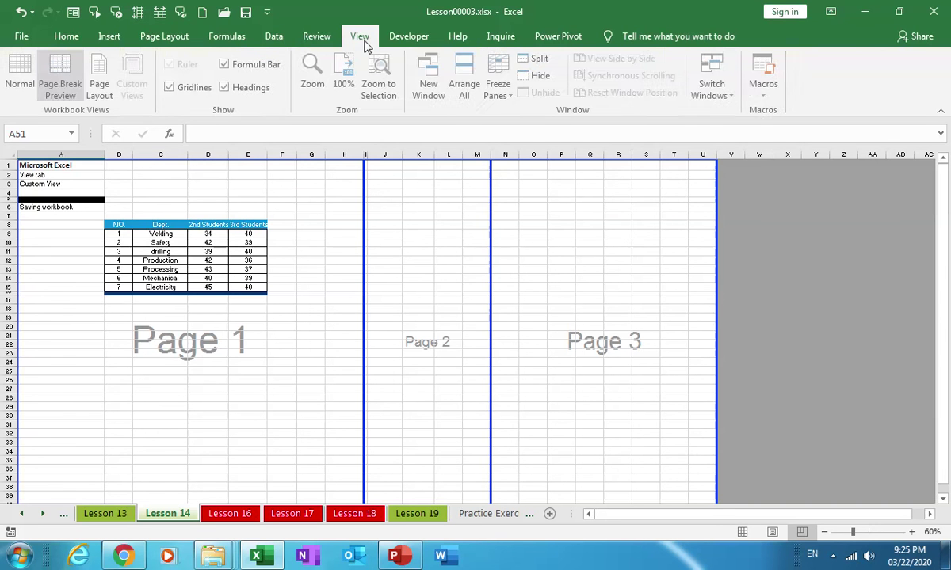
left_click(272, 192)
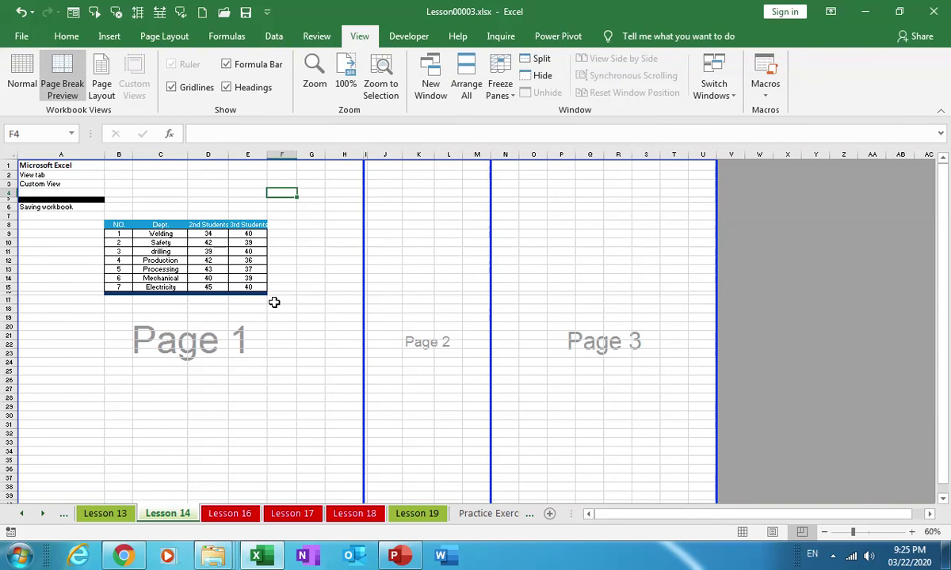
left_click(26, 85)
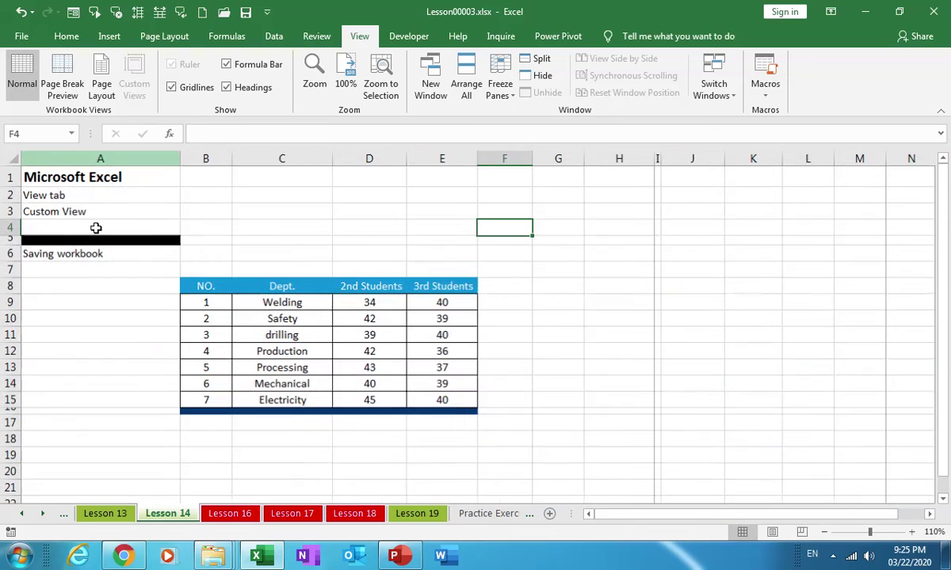
left_click(282, 253)
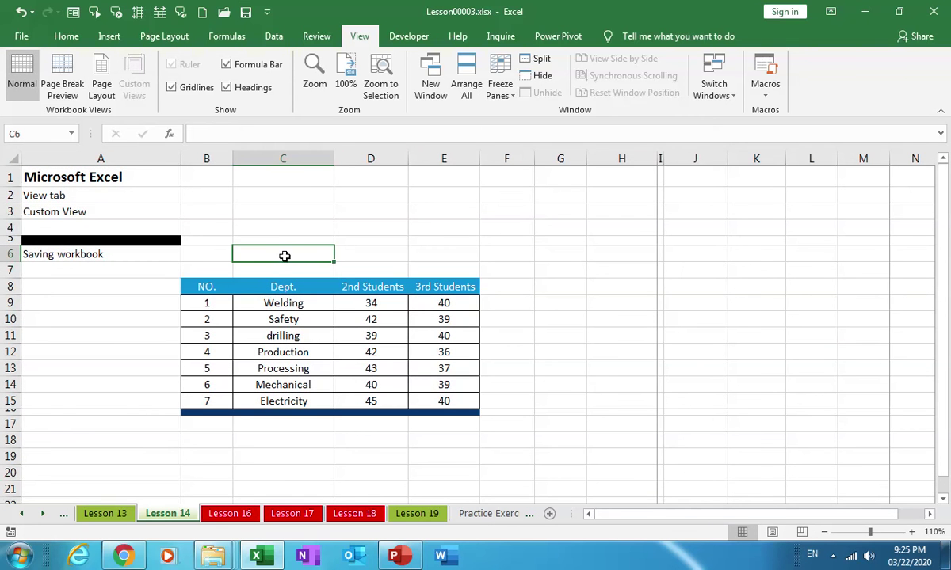
left_click(139, 305)
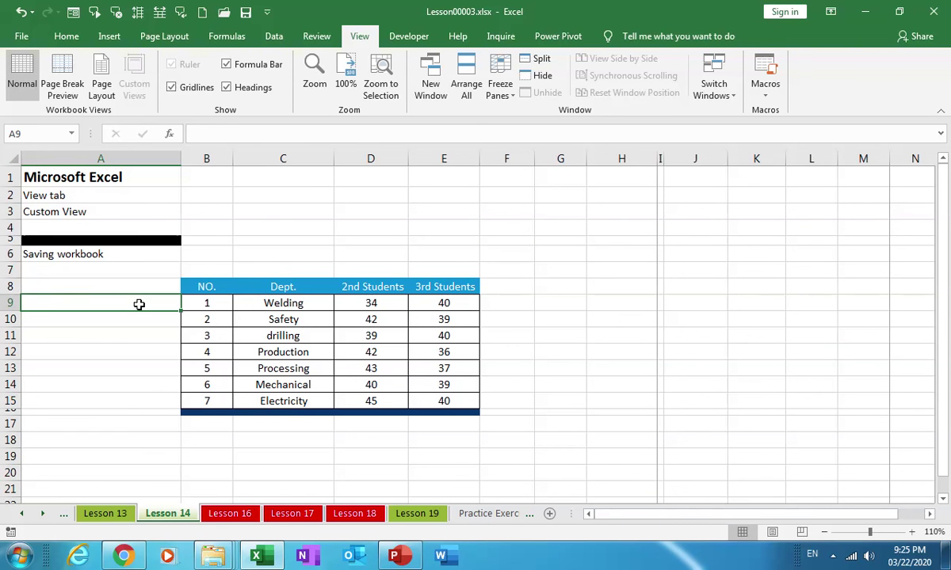
left_click(264, 321)
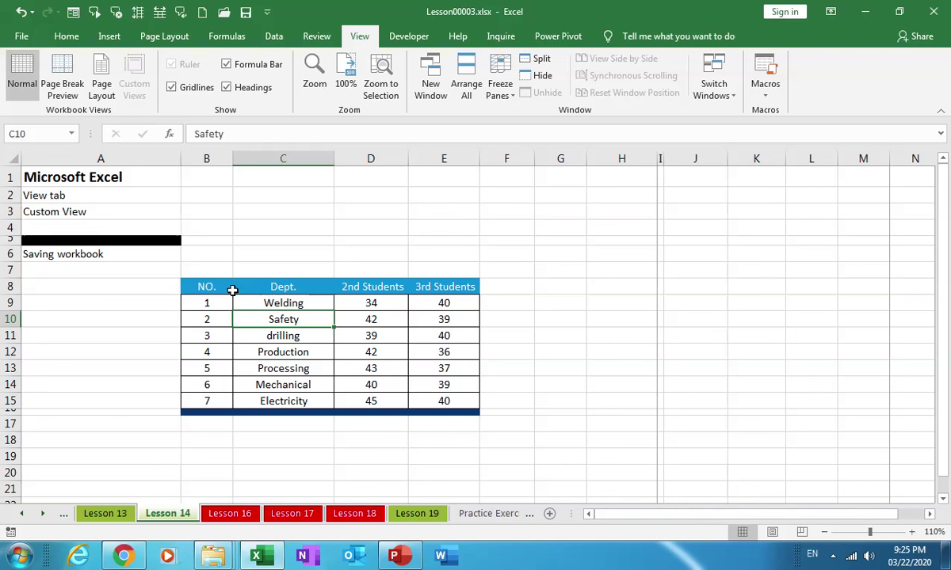
left_click(73, 199)
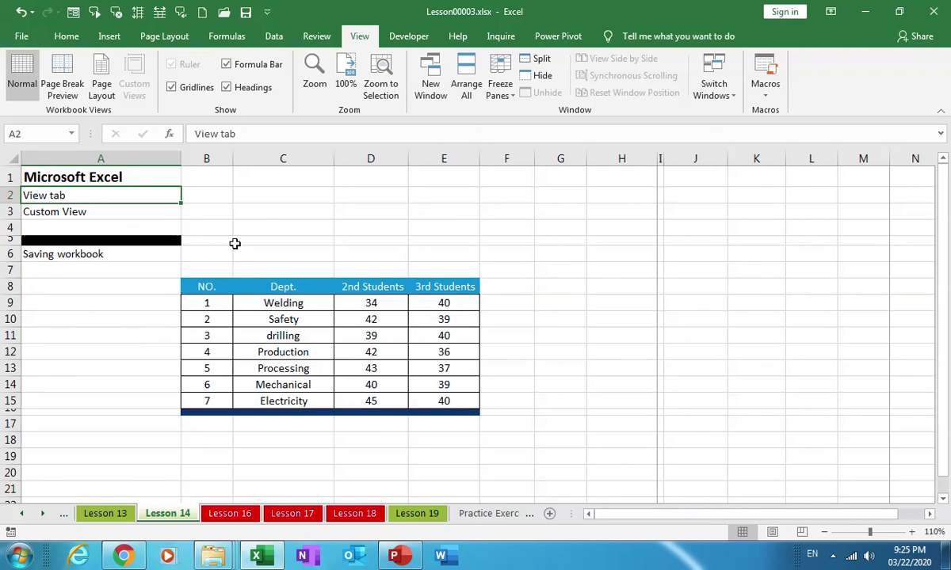
left_click(270, 227)
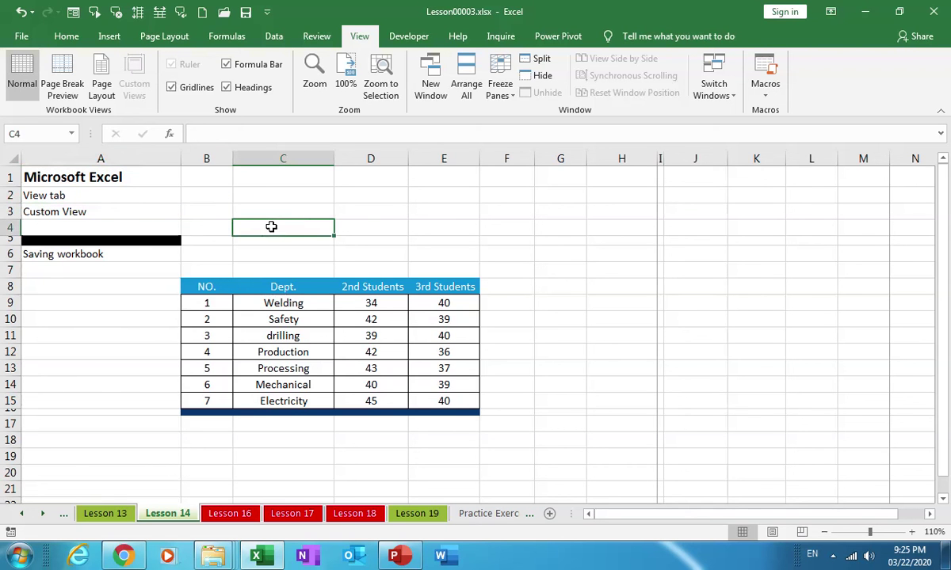
left_click(394, 216)
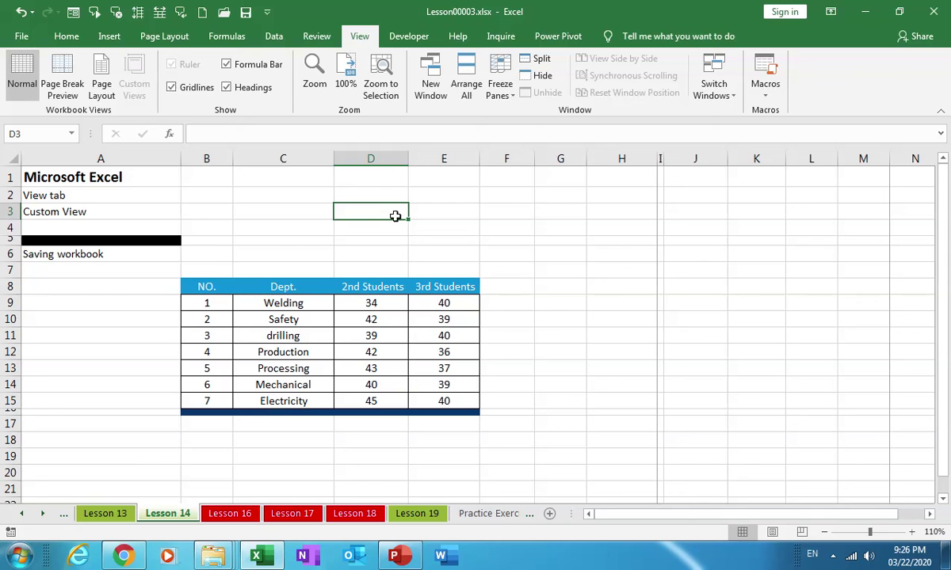
left_click(321, 238)
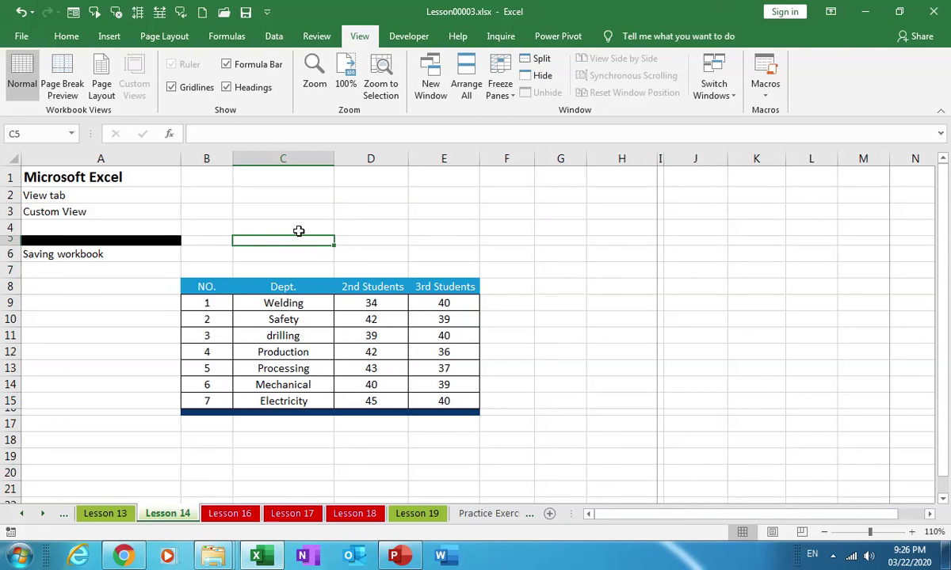
left_click(298, 230)
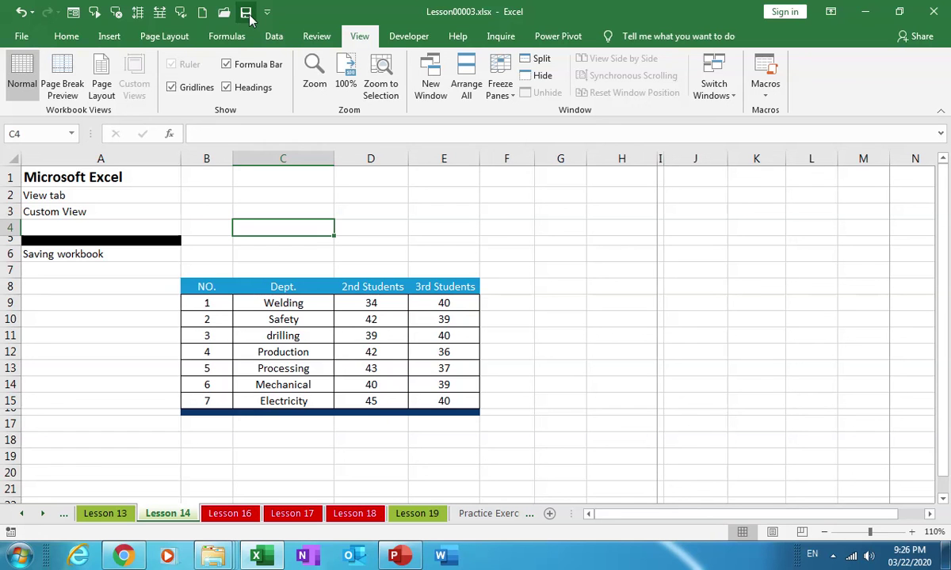
left_click(319, 252)
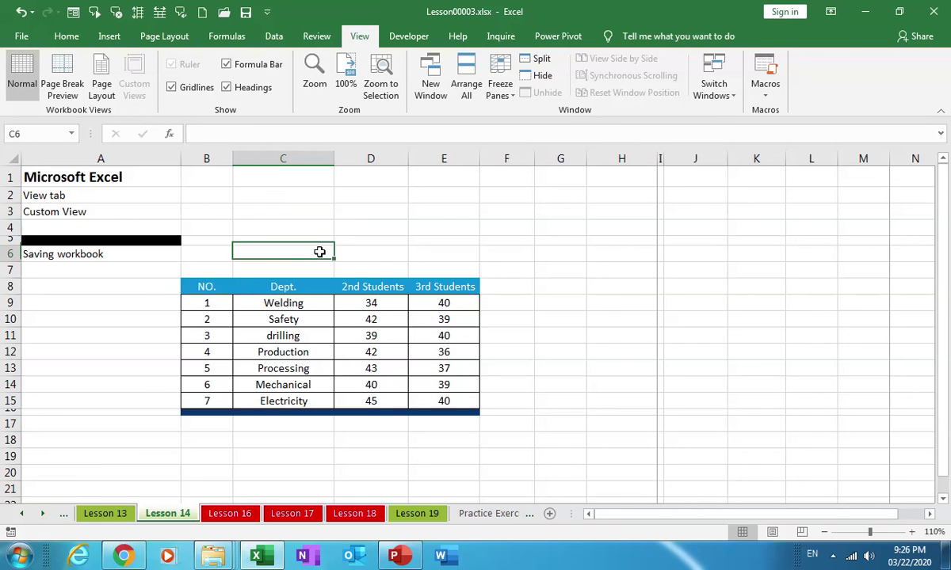
left_click(142, 210)
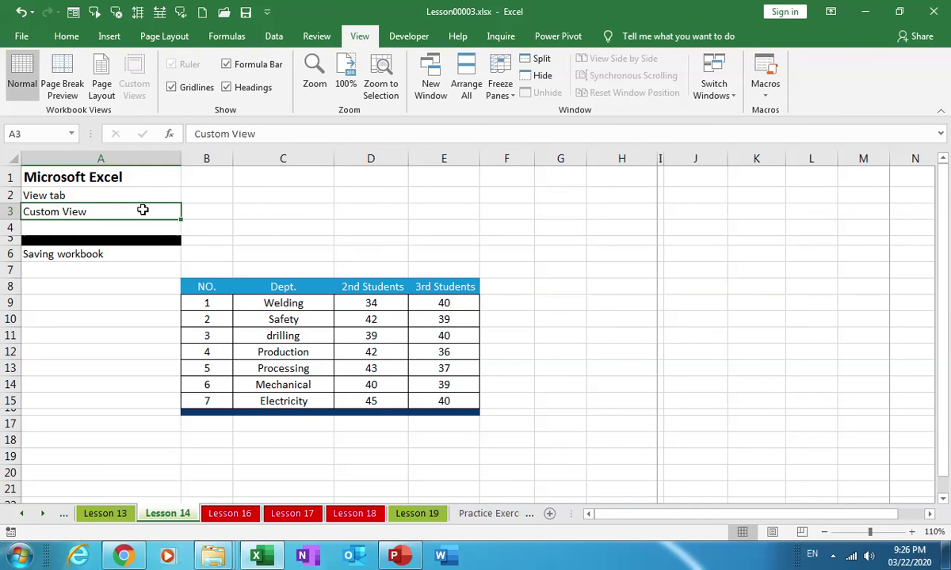
left_click(342, 253)
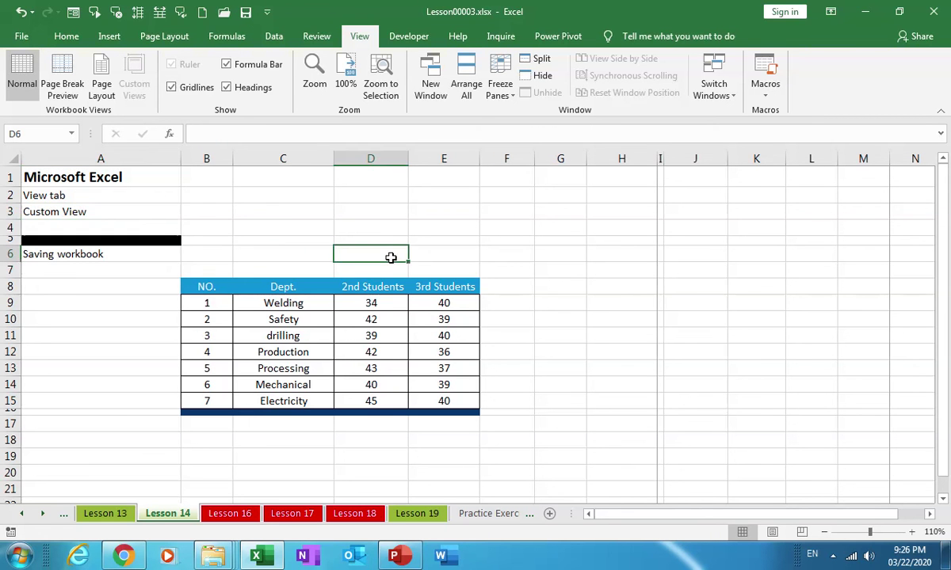
left_click(330, 368)
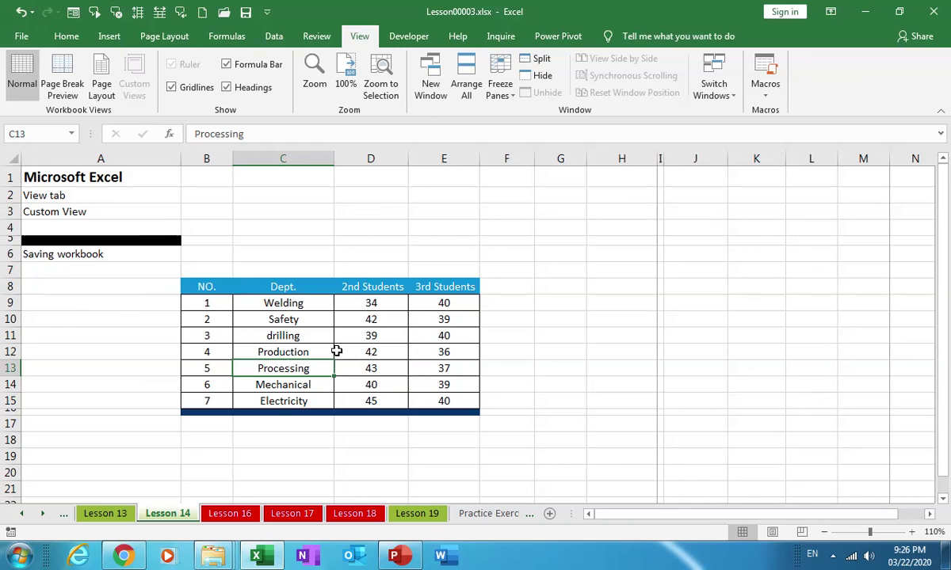
mouse_move(323, 5)
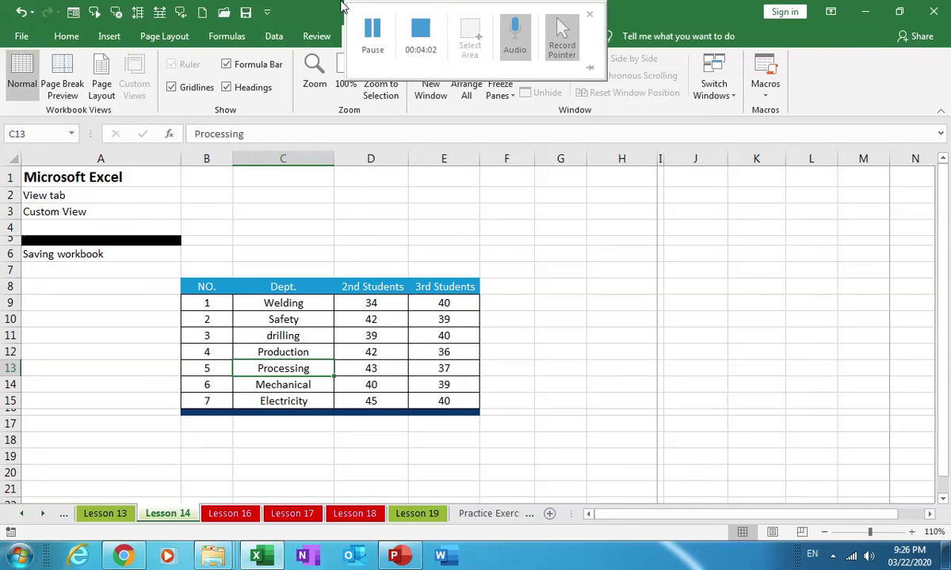